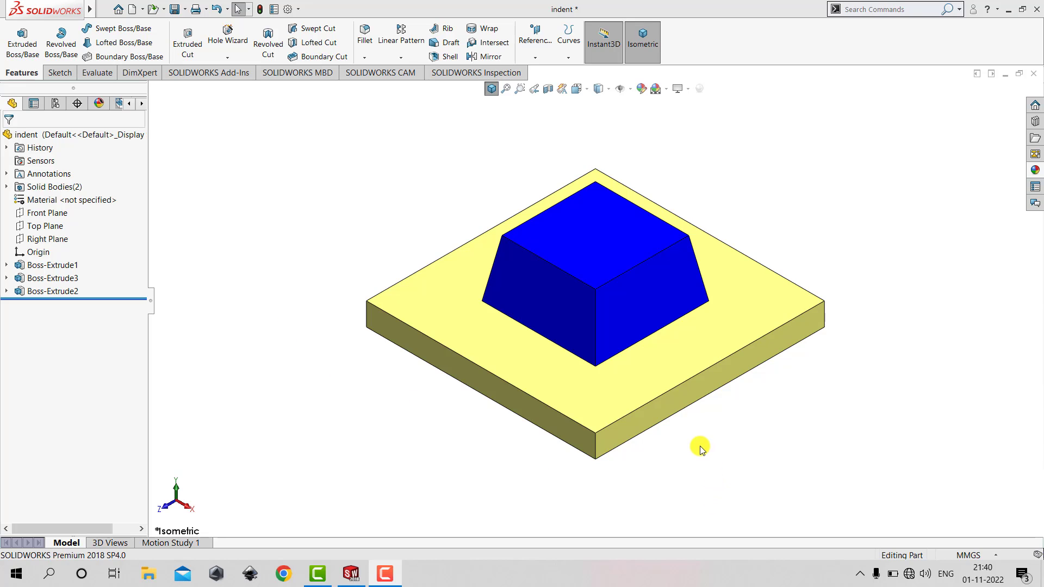
Hide the blue tapered body to view the yellow plate alone, and show that body again
{"action": "right_click", "coordinate": [538, 319]}
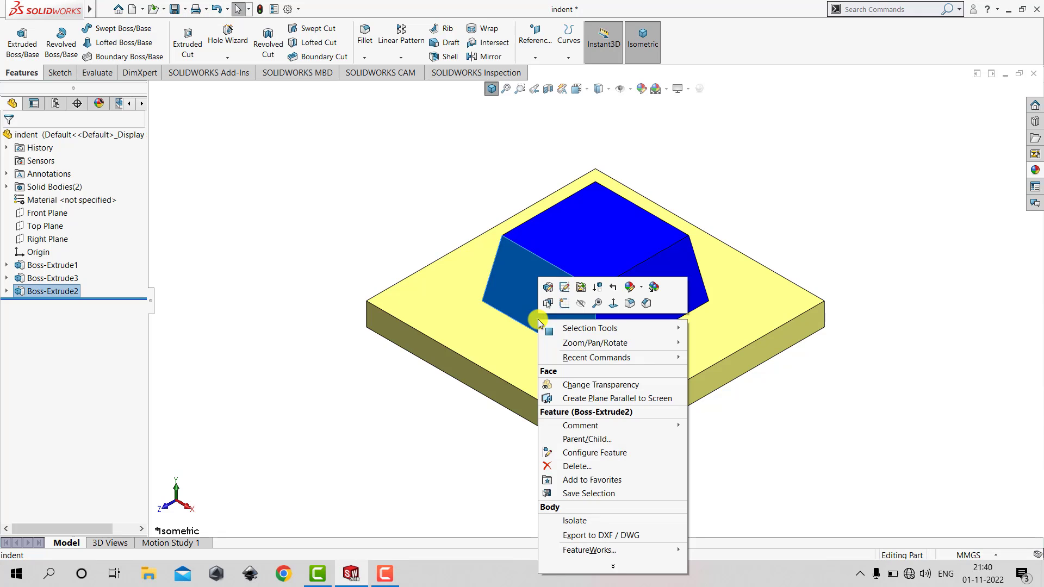
{"action": "left_click", "coordinate": [580, 303]}
{"action": "left_click", "coordinate": [751, 209]}
{"action": "key", "text": "f"}
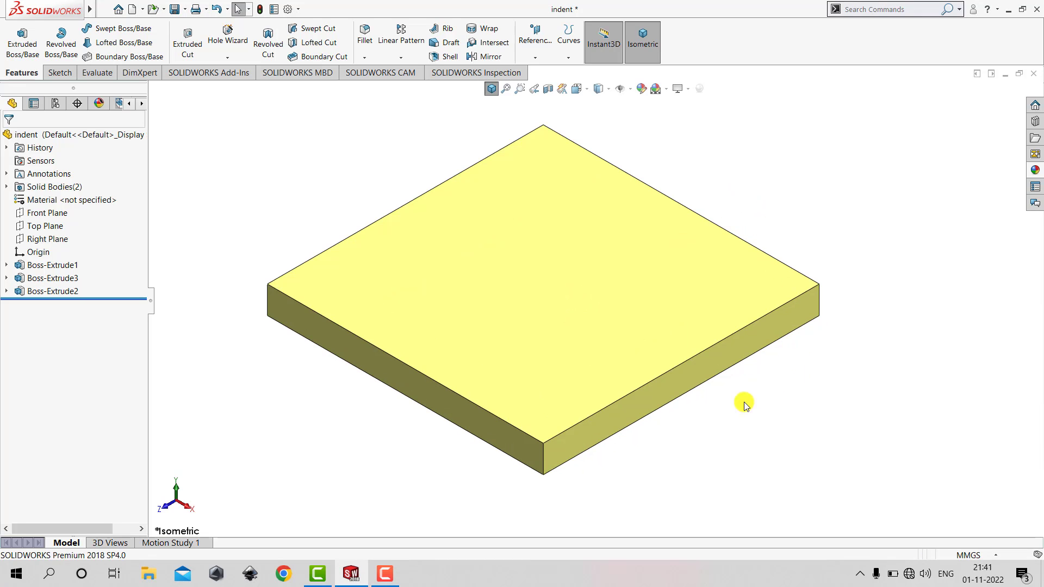
{"action": "middle_click_drag", "start_coordinate": [687, 464], "coordinate": [695, 403]}
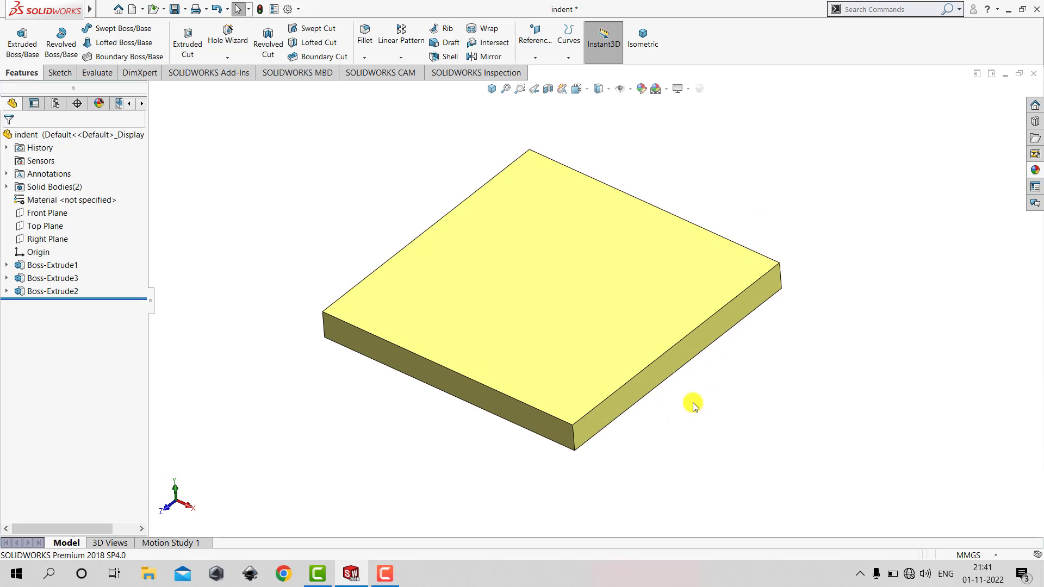
{"action": "left_click", "coordinate": [79, 292]}
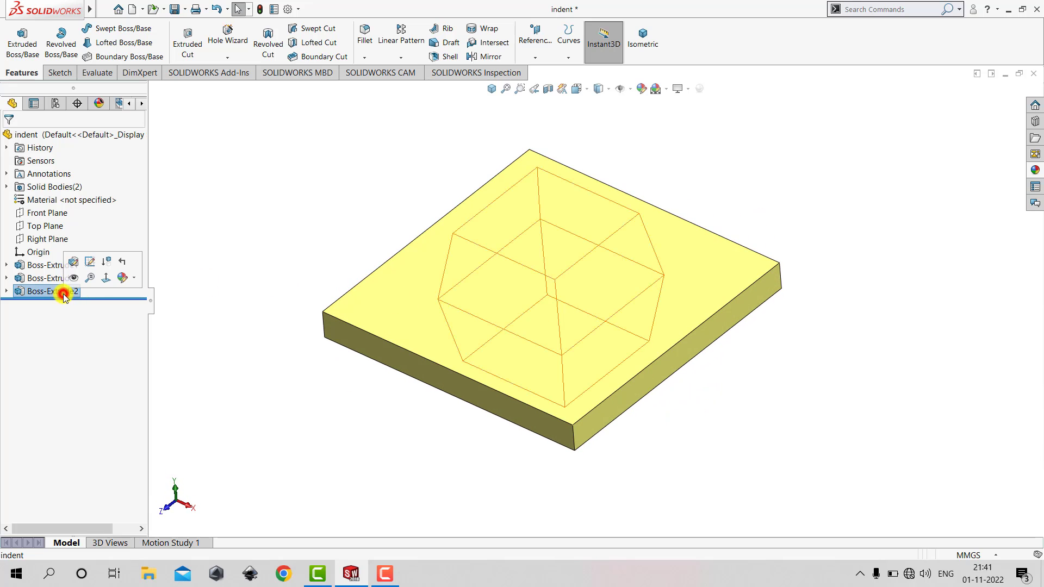
{"action": "left_click", "coordinate": [257, 213]}
Examine from the side how the blue tapered body passes through the yellow plate
{"action": "middle_click_drag", "start_coordinate": [432, 454], "coordinate": [441, 316]}
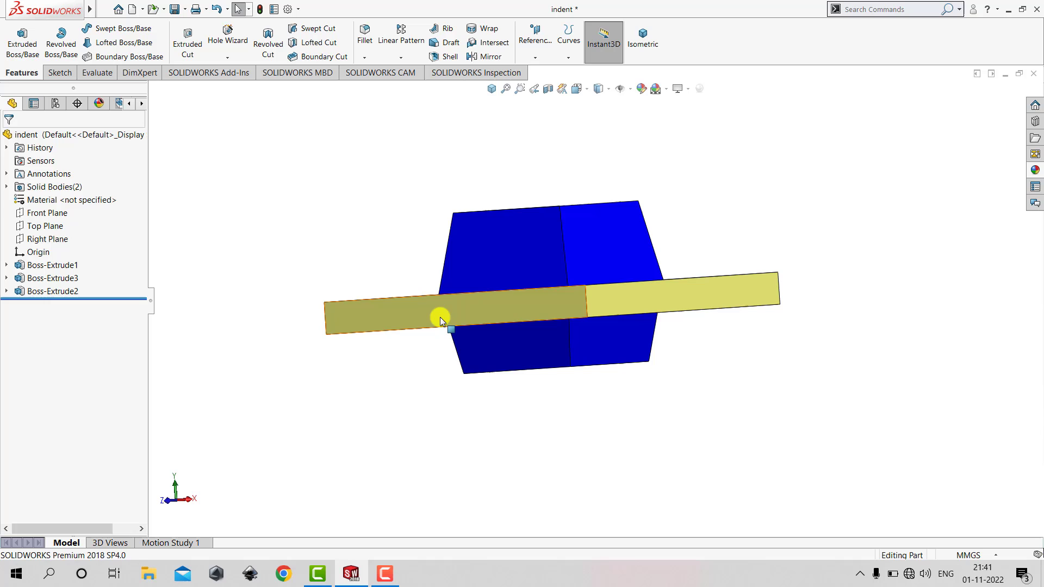
{"action": "left_click", "coordinate": [400, 311]}
{"action": "left_click", "coordinate": [532, 223]}
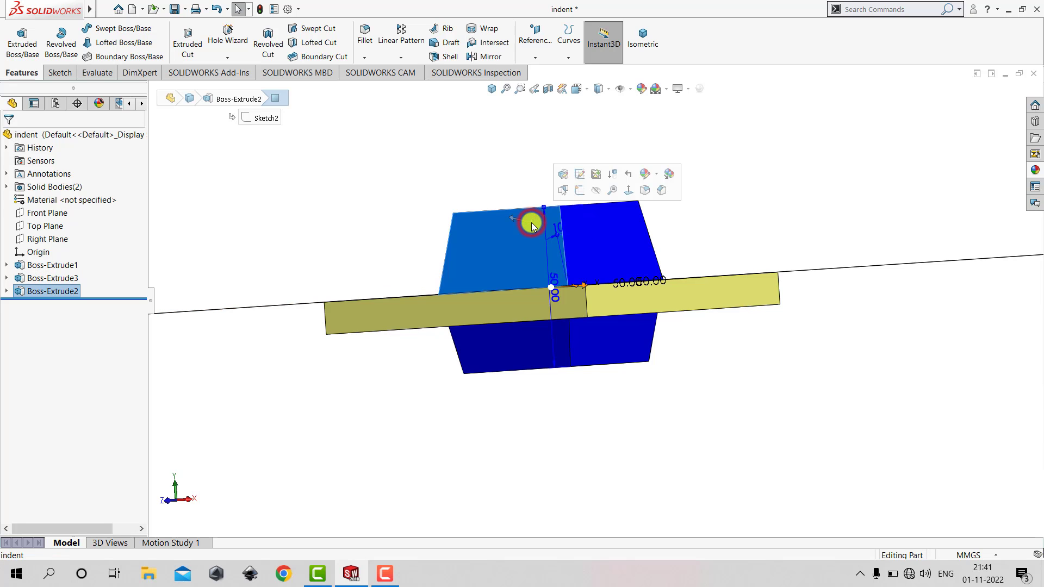
{"action": "left_click", "coordinate": [528, 182]}
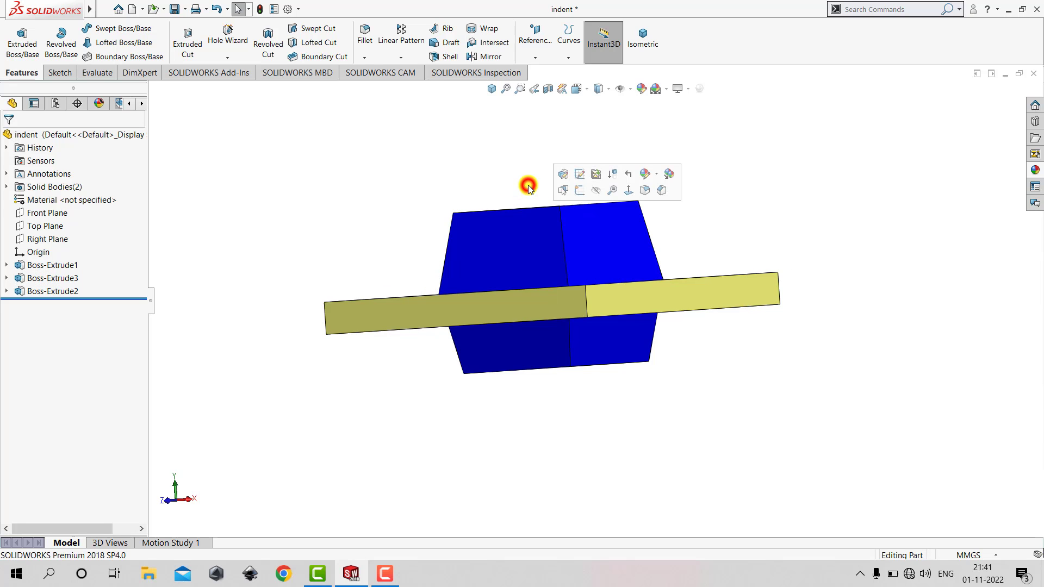
{"action": "left_click", "coordinate": [492, 87]}
{"action": "left_click", "coordinate": [236, 187]}
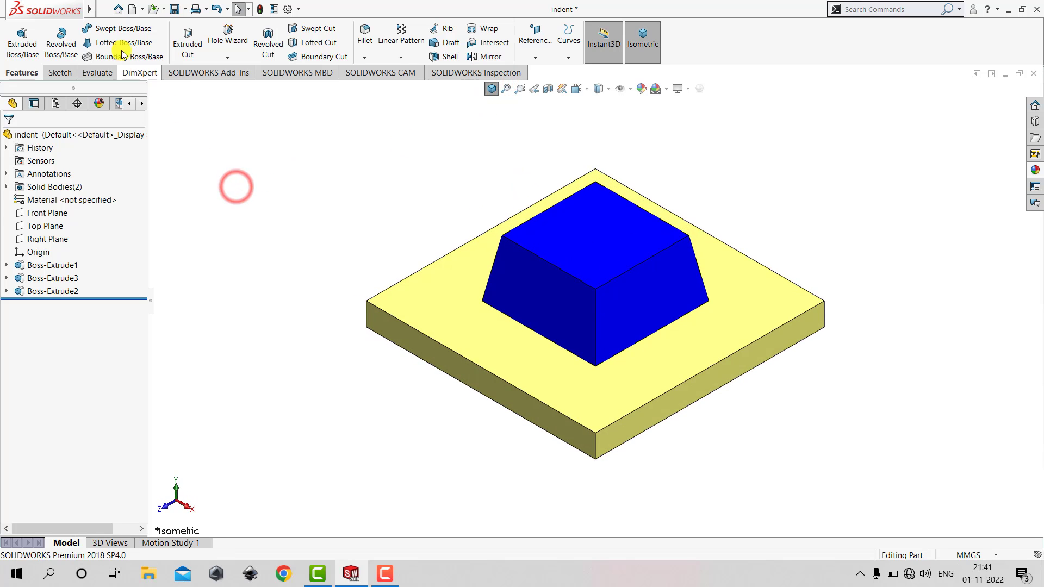
Start an Indent feature with the yellow plate as target body and the upper blue tapered portion as tool body region
{"action": "mouse_move", "coordinate": [90, 10]}
{"action": "left_click", "coordinate": [174, 9]}
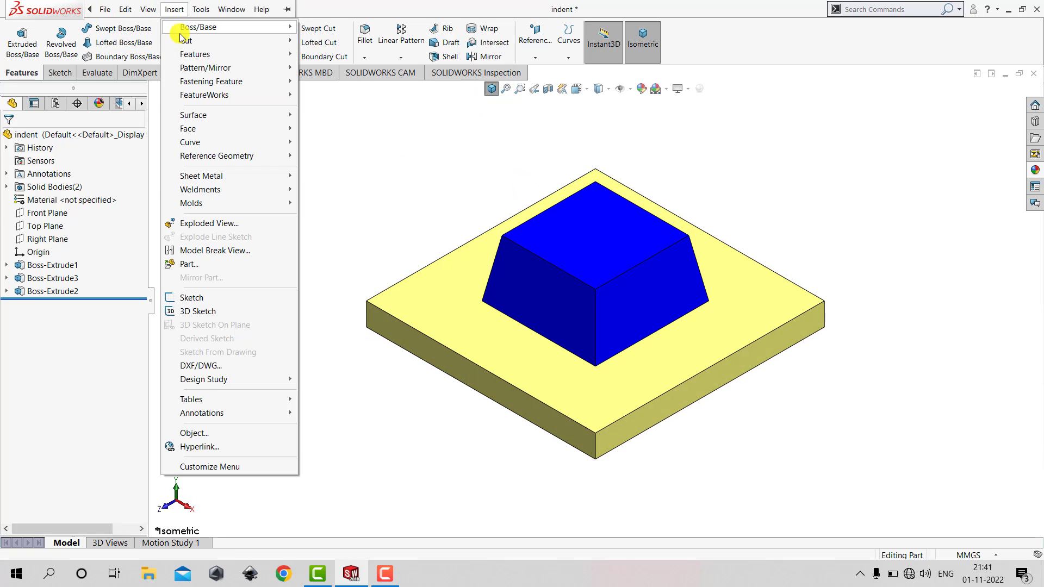
{"action": "mouse_move", "coordinate": [199, 55]}
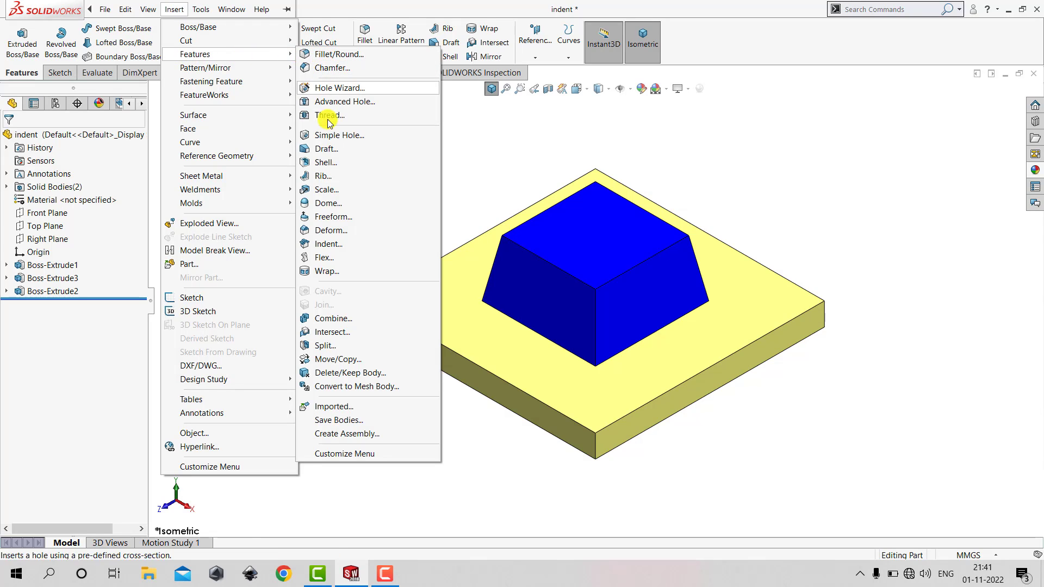
{"action": "left_click", "coordinate": [331, 243]}
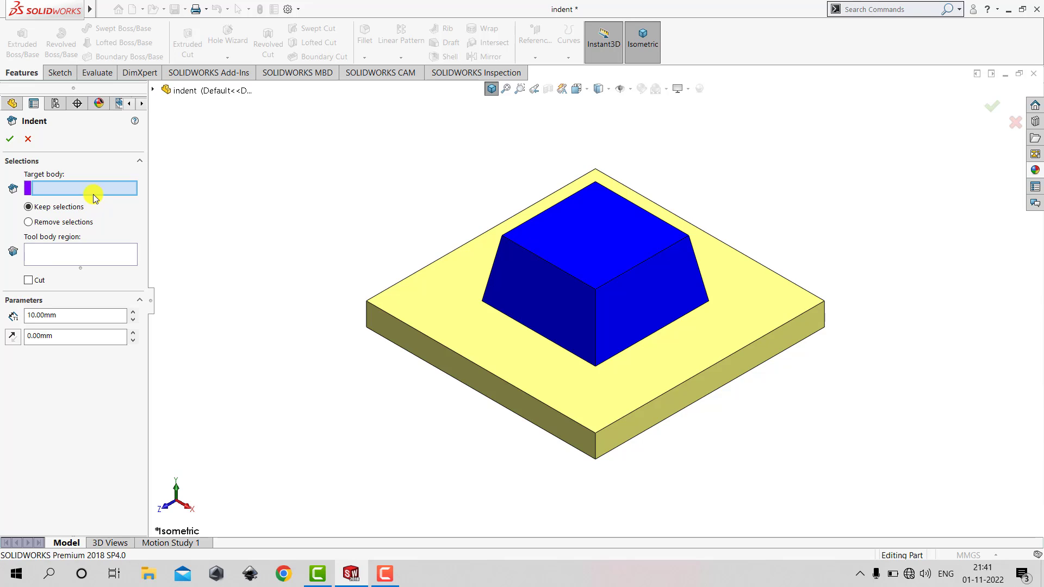
{"action": "left_click", "coordinate": [406, 339]}
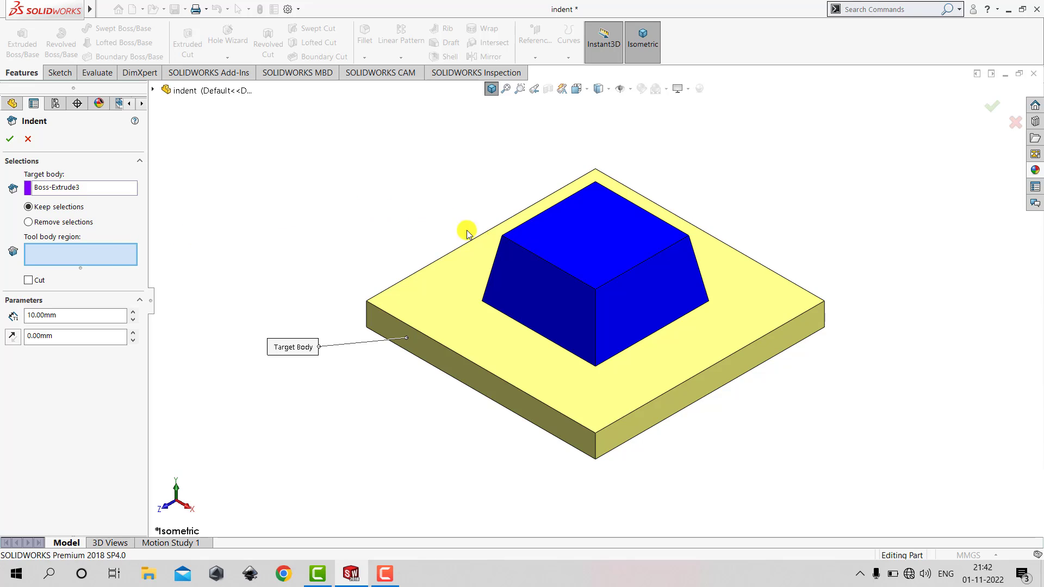
{"action": "left_click", "coordinate": [523, 269]}
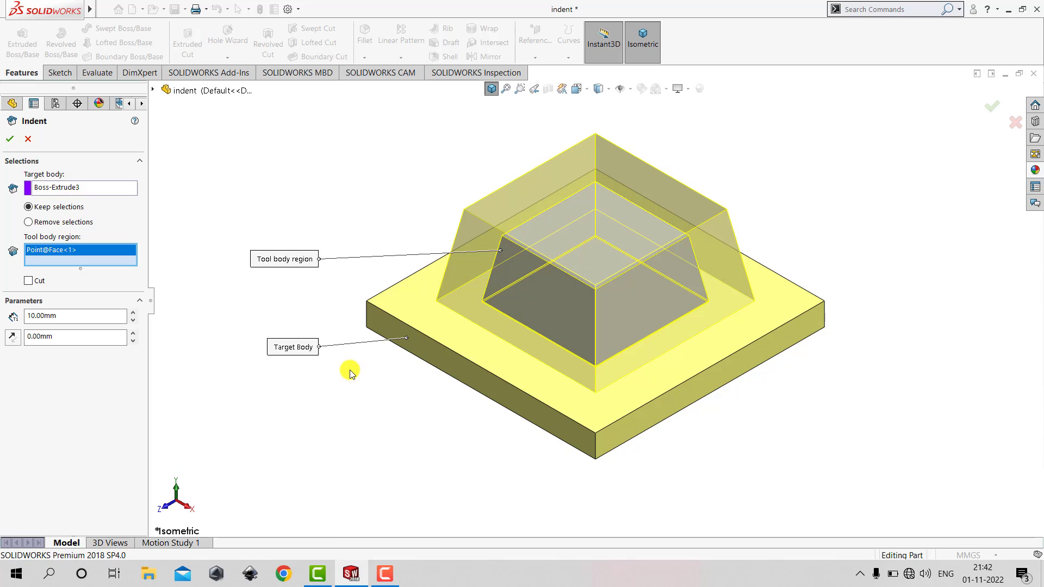
Switch the indent to Remove selections and set its thickness to 1 mm
{"action": "middle_click_drag", "start_coordinate": [417, 430], "coordinate": [415, 296]}
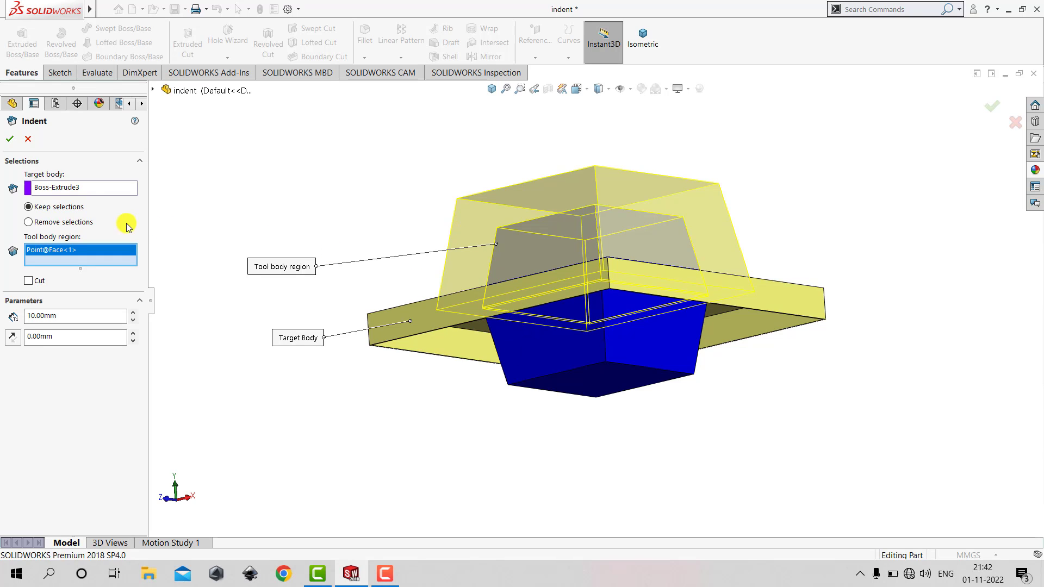
{"action": "left_click", "coordinate": [67, 224]}
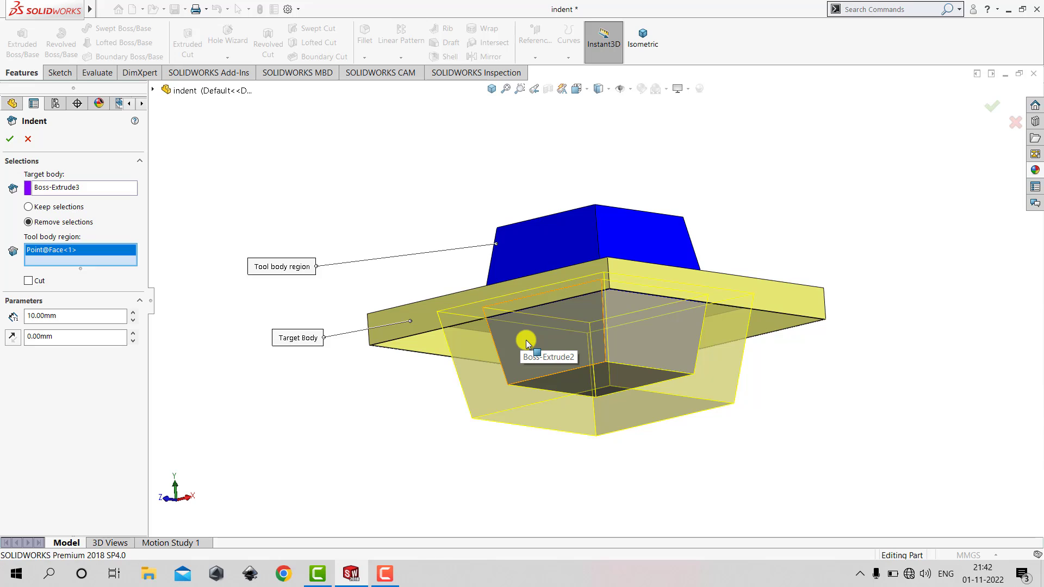
{"action": "left_click", "coordinate": [77, 314]}
{"action": "type", "text": "1"}
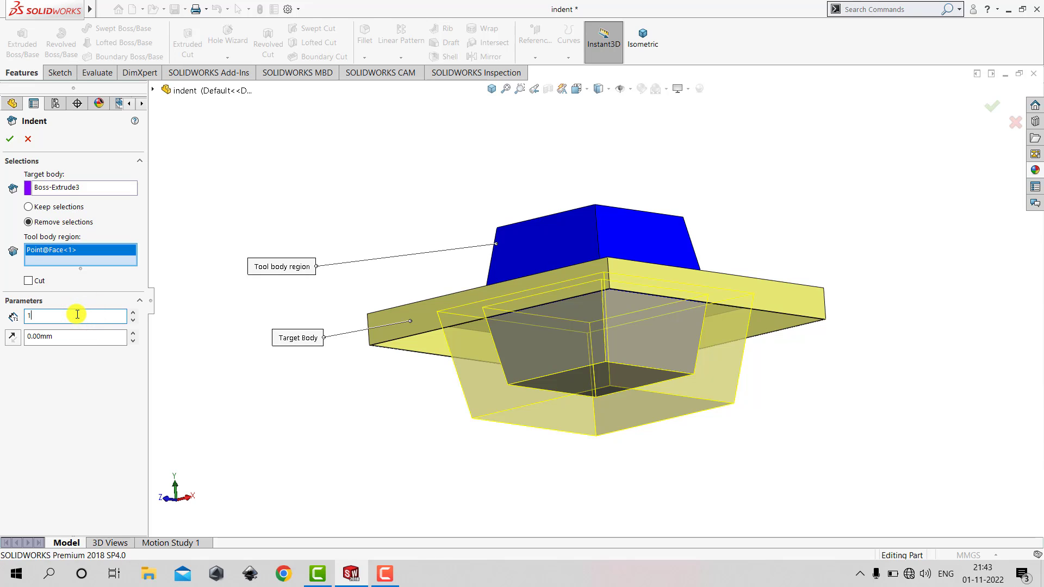
{"action": "left_click", "coordinate": [220, 311]}
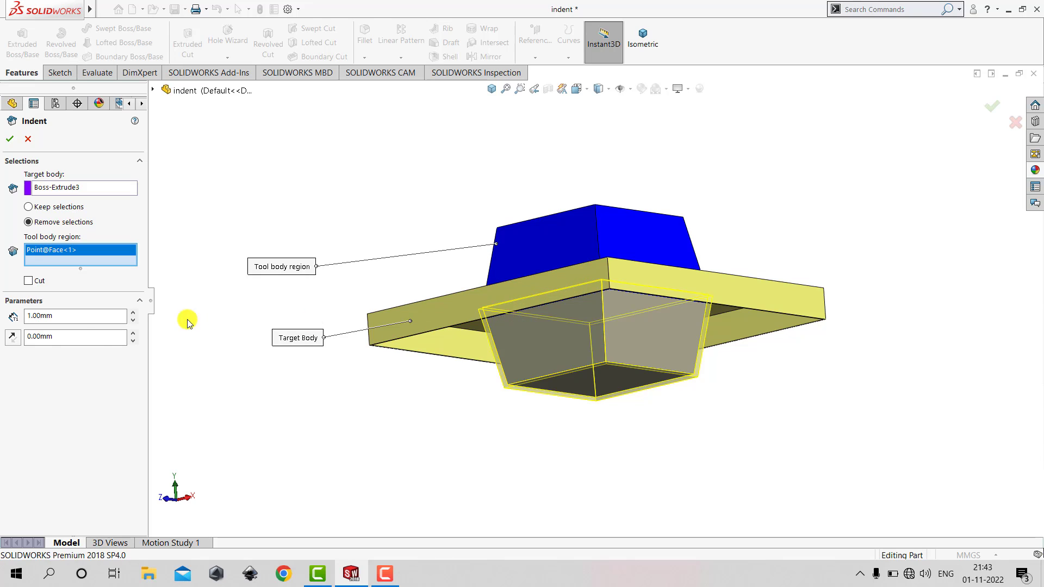
Set the indent clearance to 1 mm and create the feature
{"action": "double_click", "coordinate": [70, 338]}
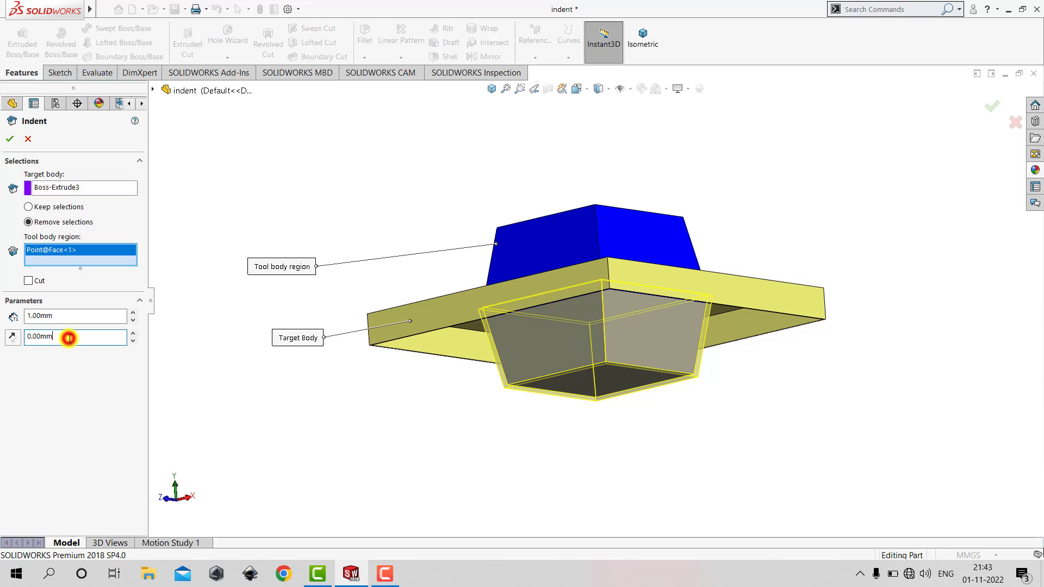
{"action": "type", "text": "1"}
{"action": "key", "text": "Return"}
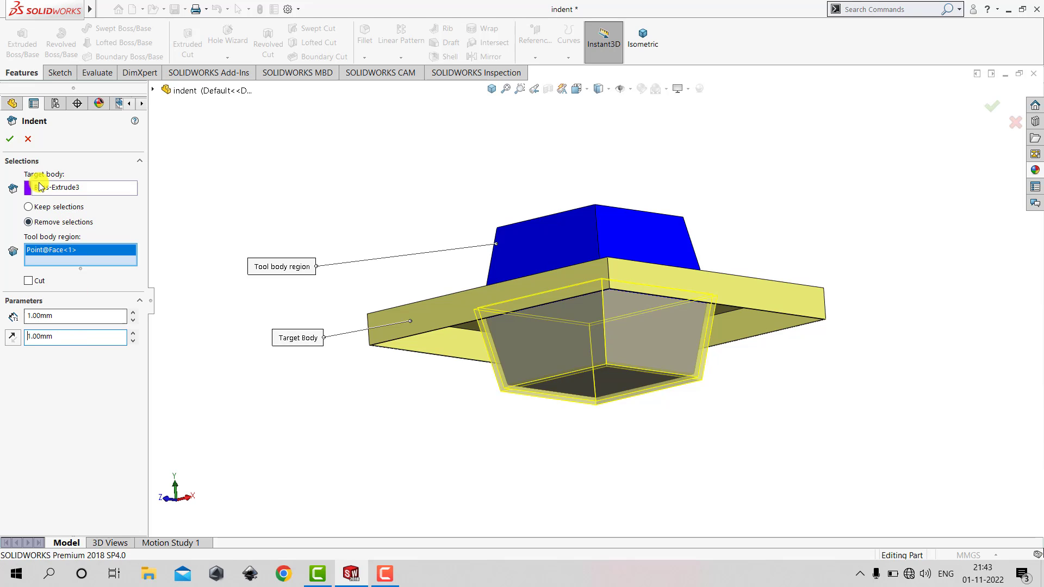
{"action": "left_click", "coordinate": [10, 139]}
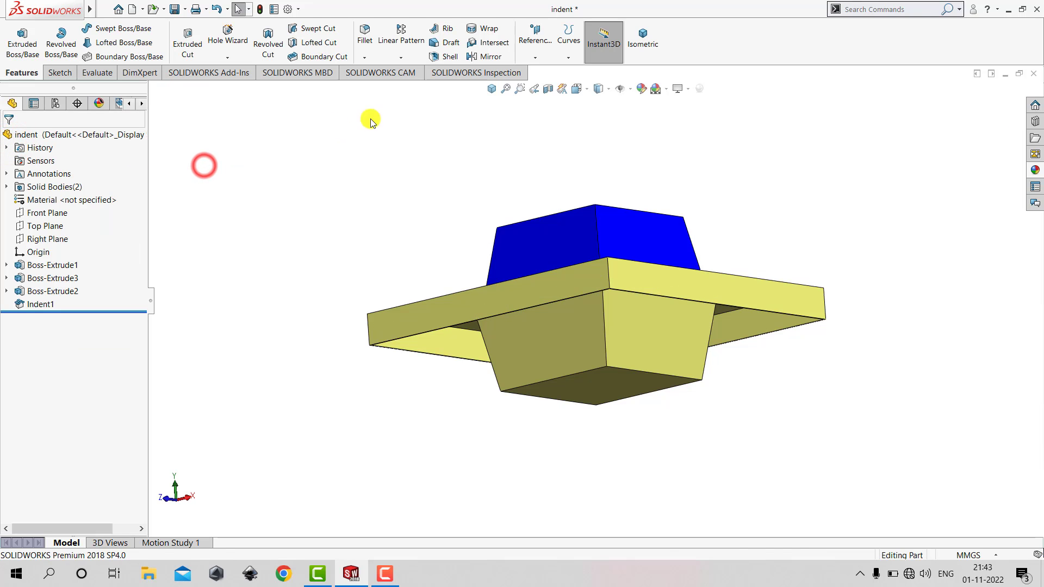
Inspect the clearance gap at the corner of the indent and hide the blue tapered body
{"action": "left_click", "coordinate": [490, 88]}
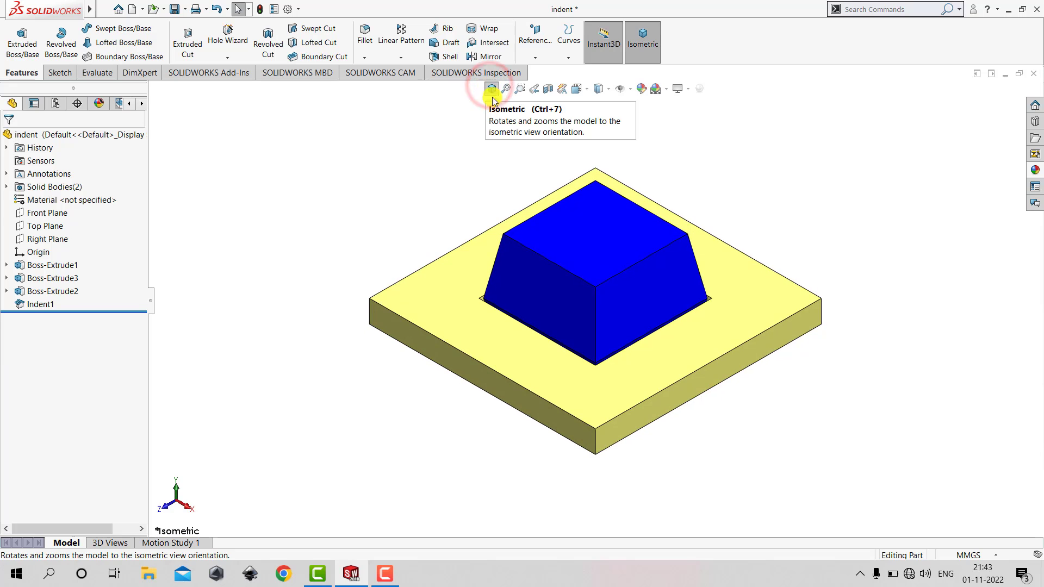
{"action": "scroll", "coordinate": [501, 296], "scroll_direction": "down", "scroll_amount": 6}
{"action": "scroll", "coordinate": [500, 303], "scroll_direction": "down", "scroll_amount": 4}
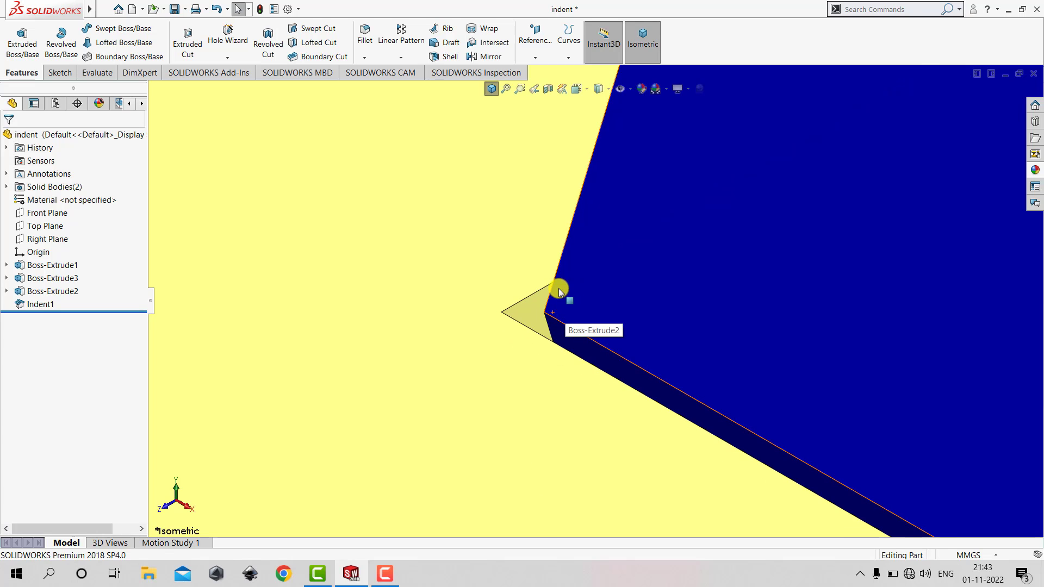
{"action": "left_click", "coordinate": [487, 88]}
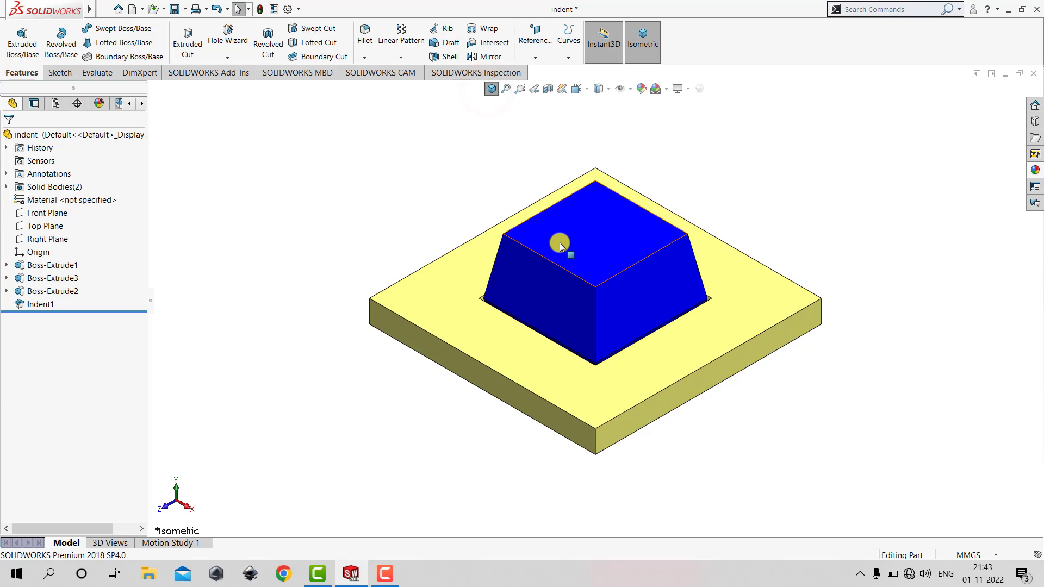
{"action": "right_click", "coordinate": [560, 242]}
{"action": "left_click", "coordinate": [600, 228]}
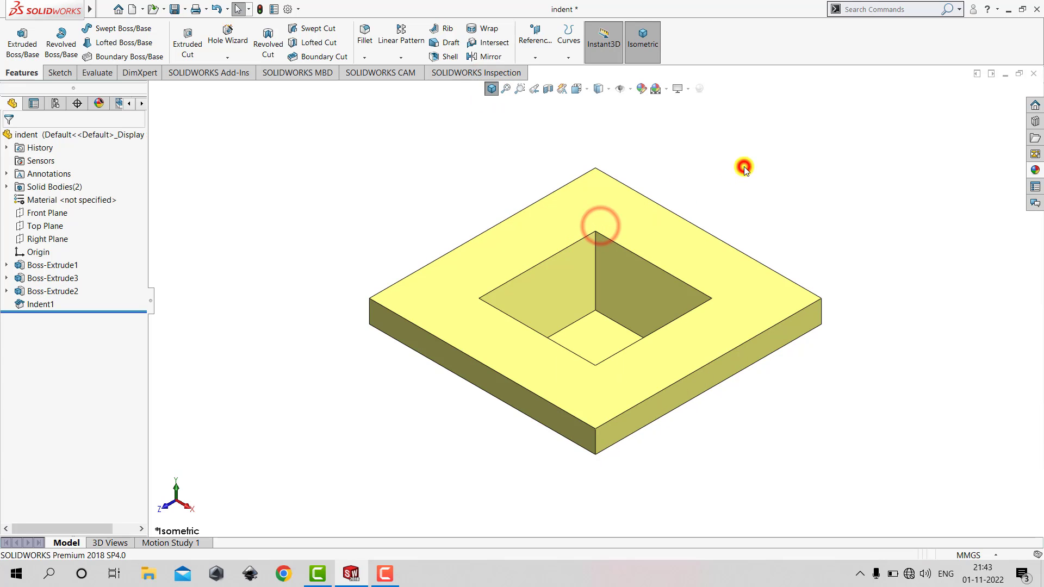